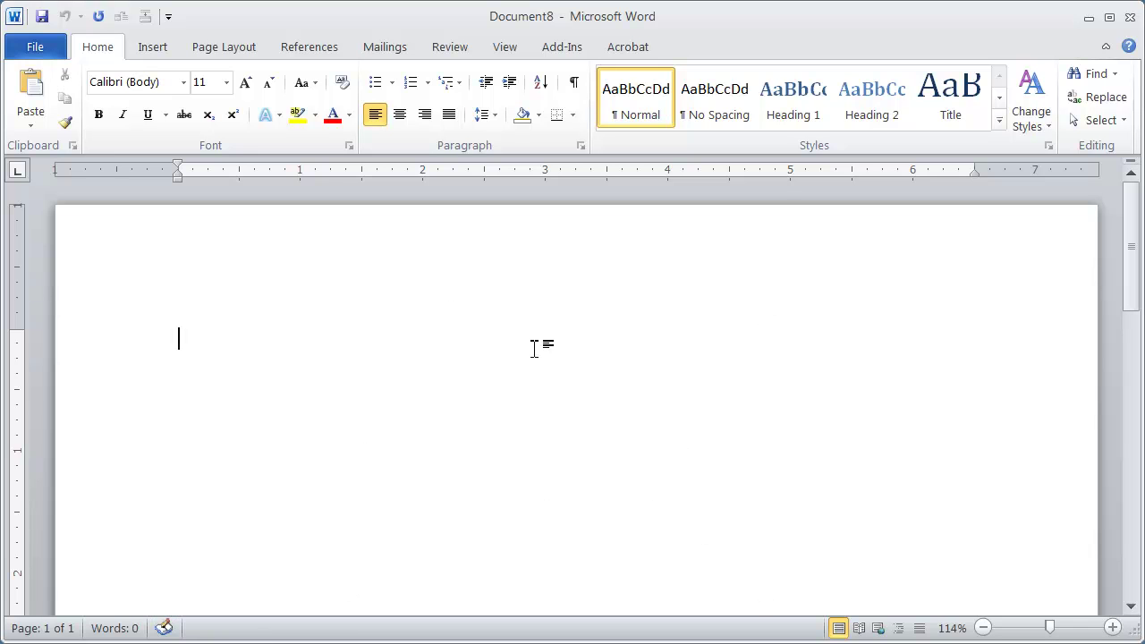
Open Word Address List.doc, scroll through its address table, then show its Backstage Info page
click(43, 47)
click(70, 143)
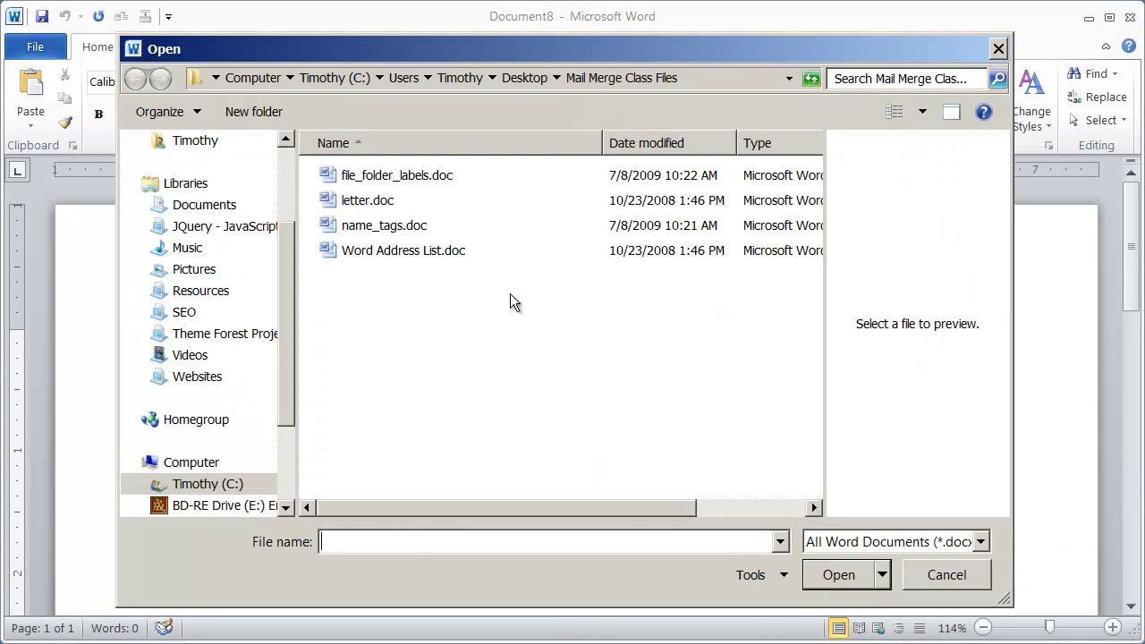
click(416, 252)
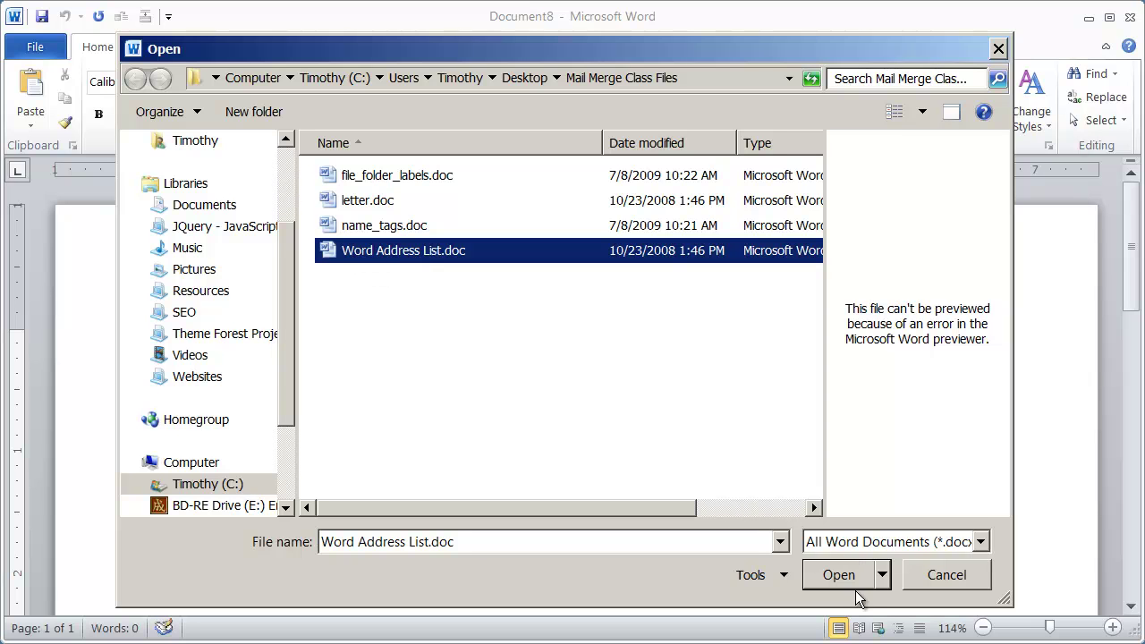
click(834, 583)
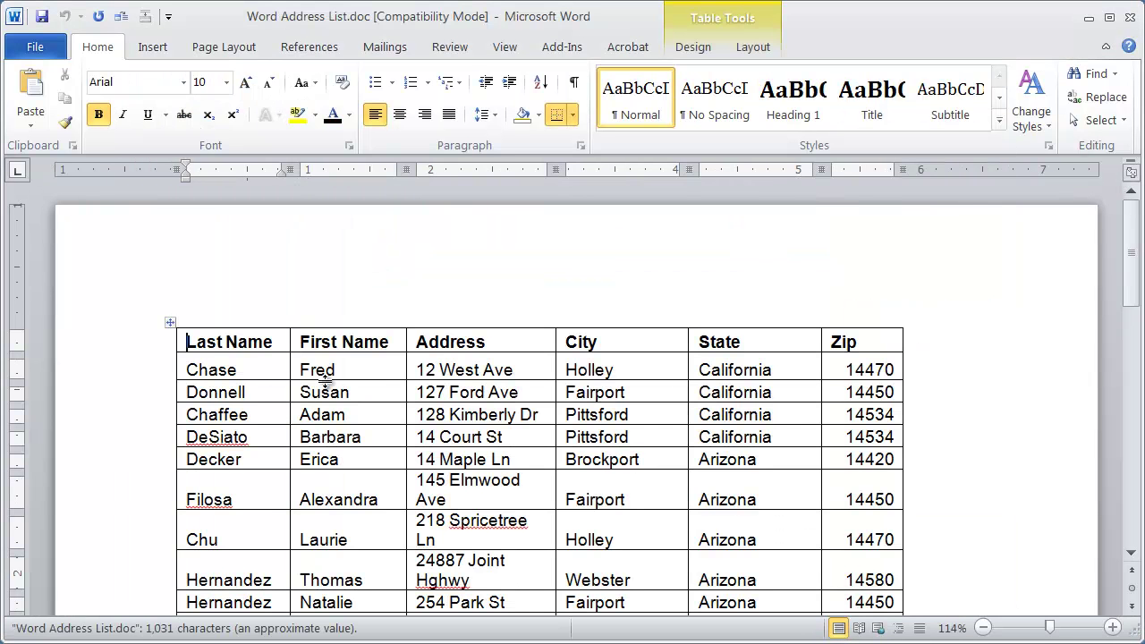
scroll(586, 478, down, 1)
scroll(586, 478, down, 5)
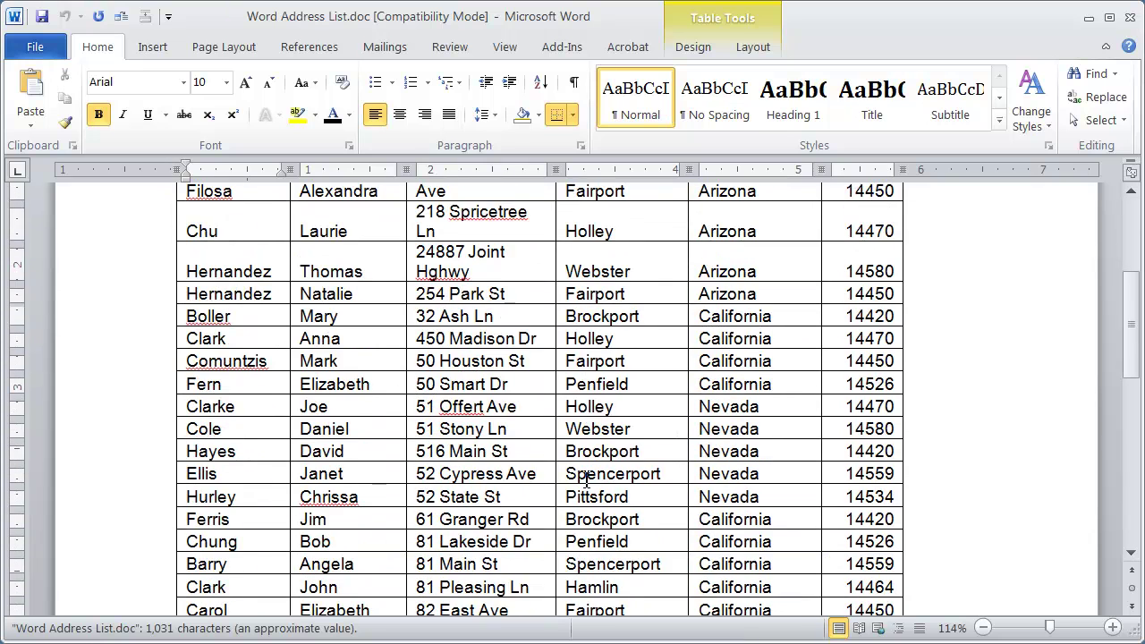
scroll(586, 477, up, 6)
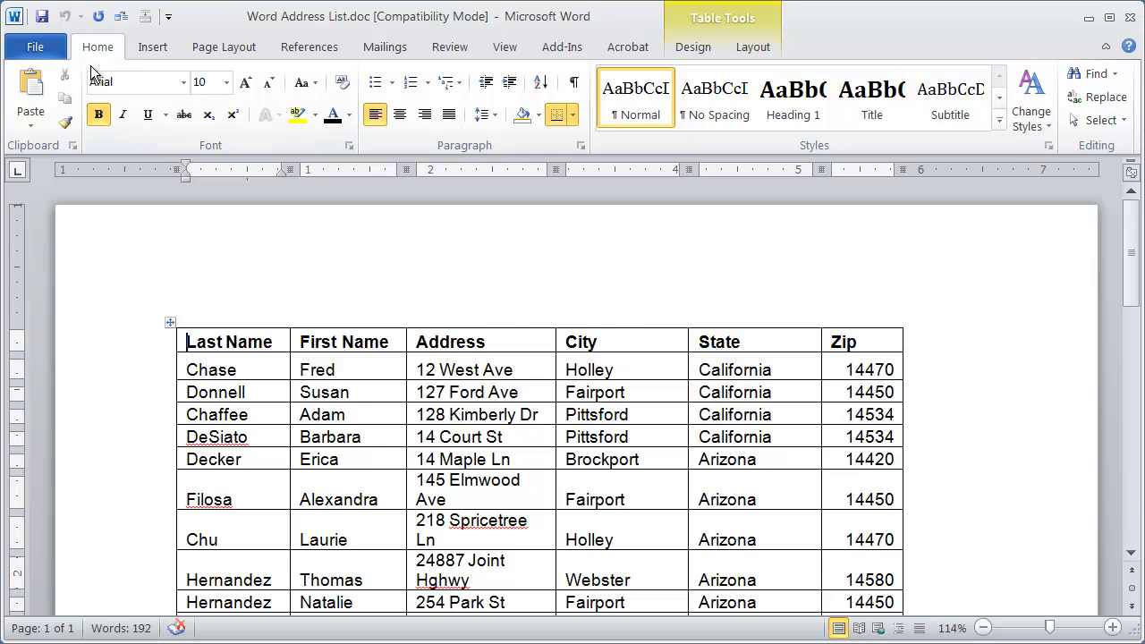
click(42, 47)
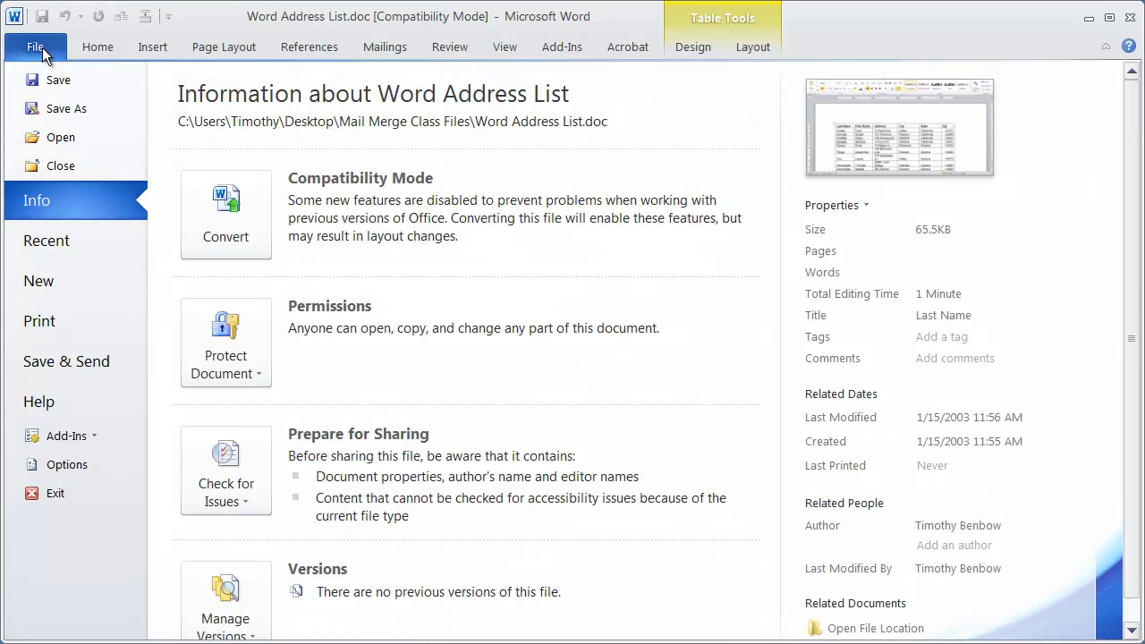
Close Word Address List.doc from Backstage, returning to the blank Document8
click(74, 163)
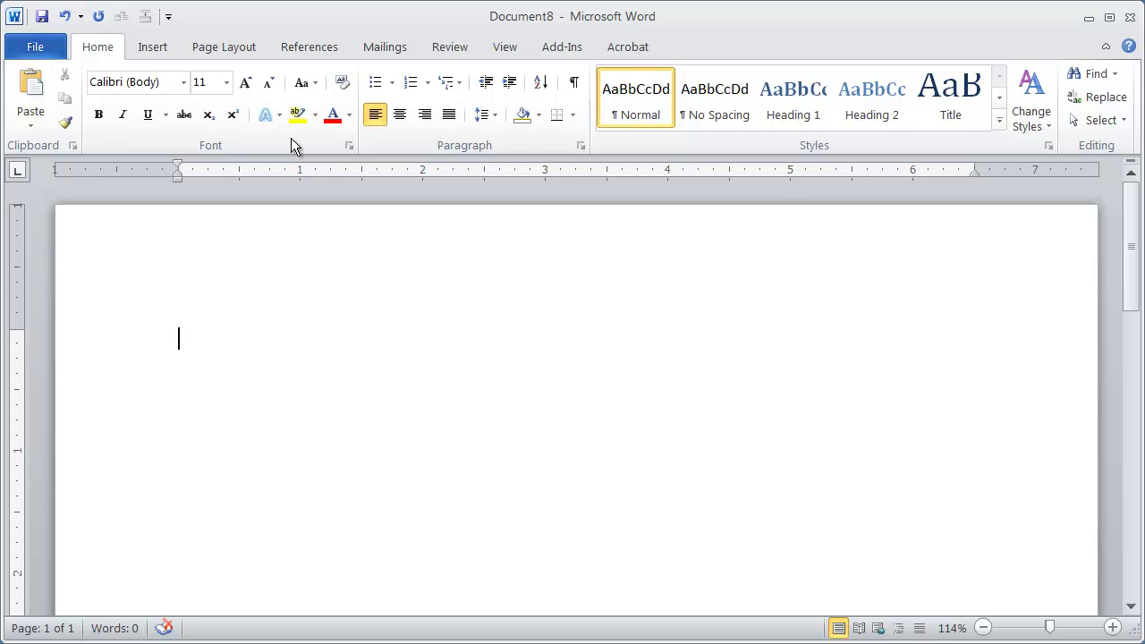
Insert an empty table six columns wide and two rows tall into Document8
click(153, 49)
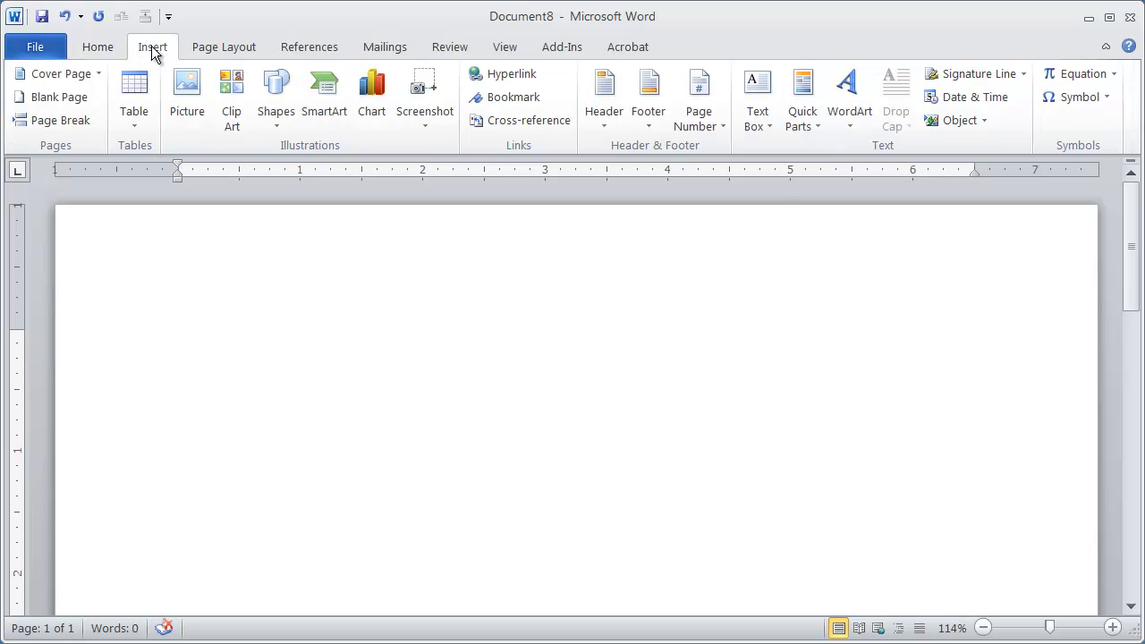
click(130, 118)
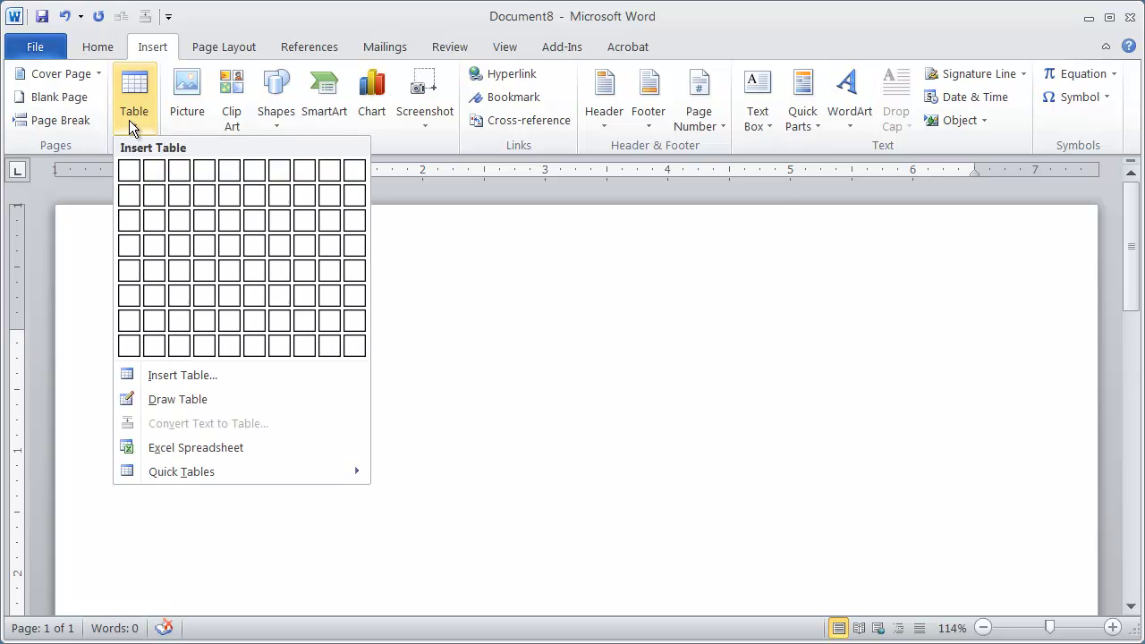
click(256, 200)
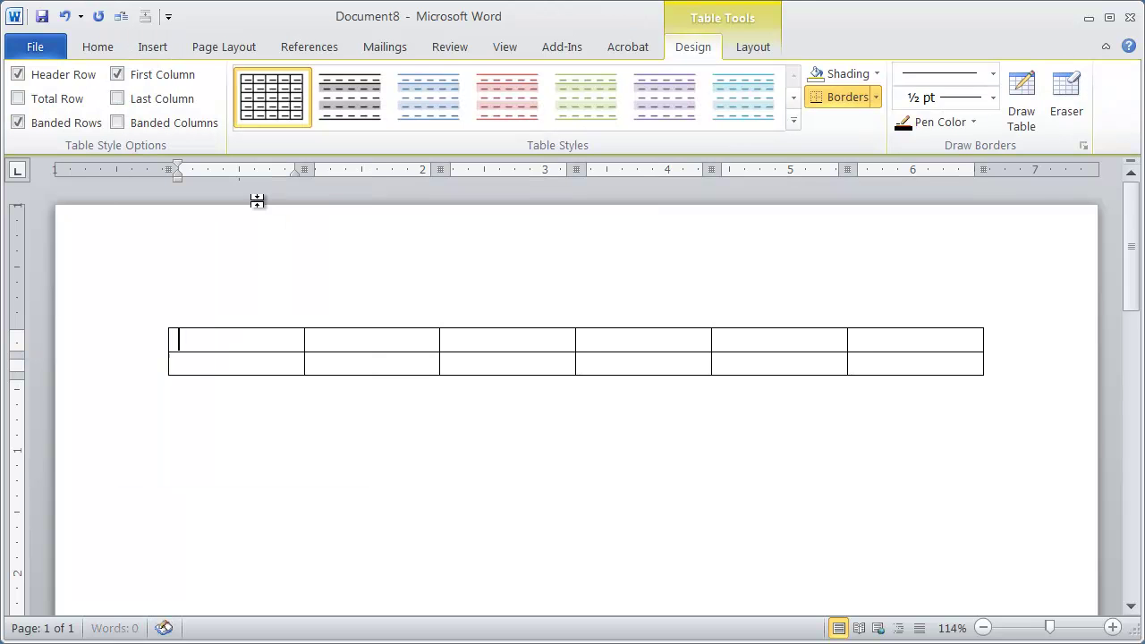
Type the headings First Name, Last Name, Address, City, State and Zip Code across row one
click(123, 349)
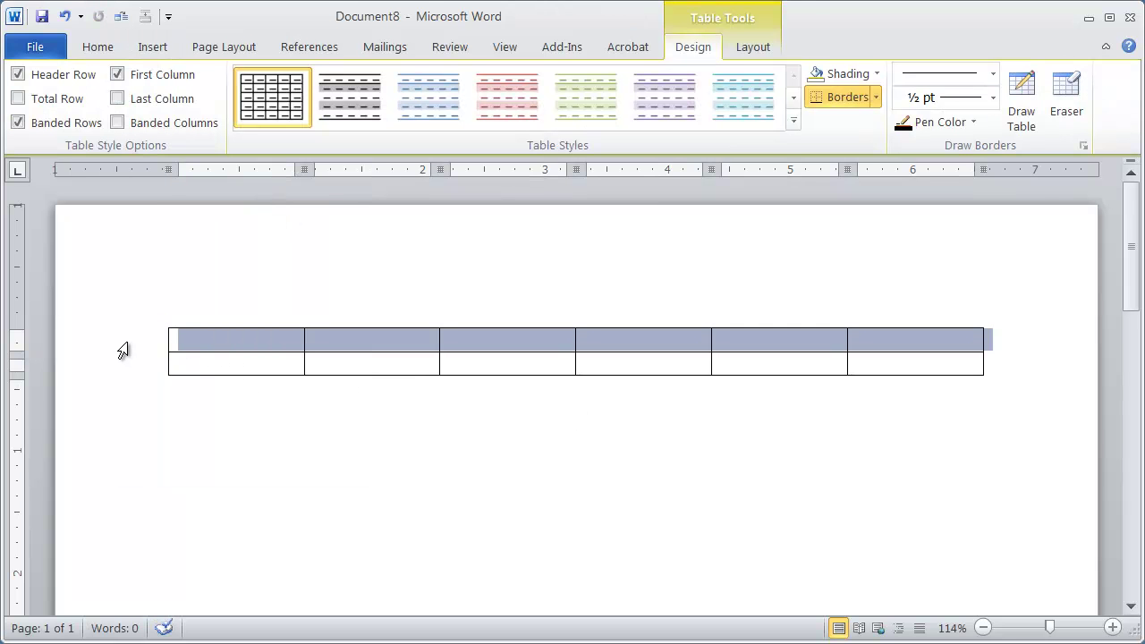
click(197, 340)
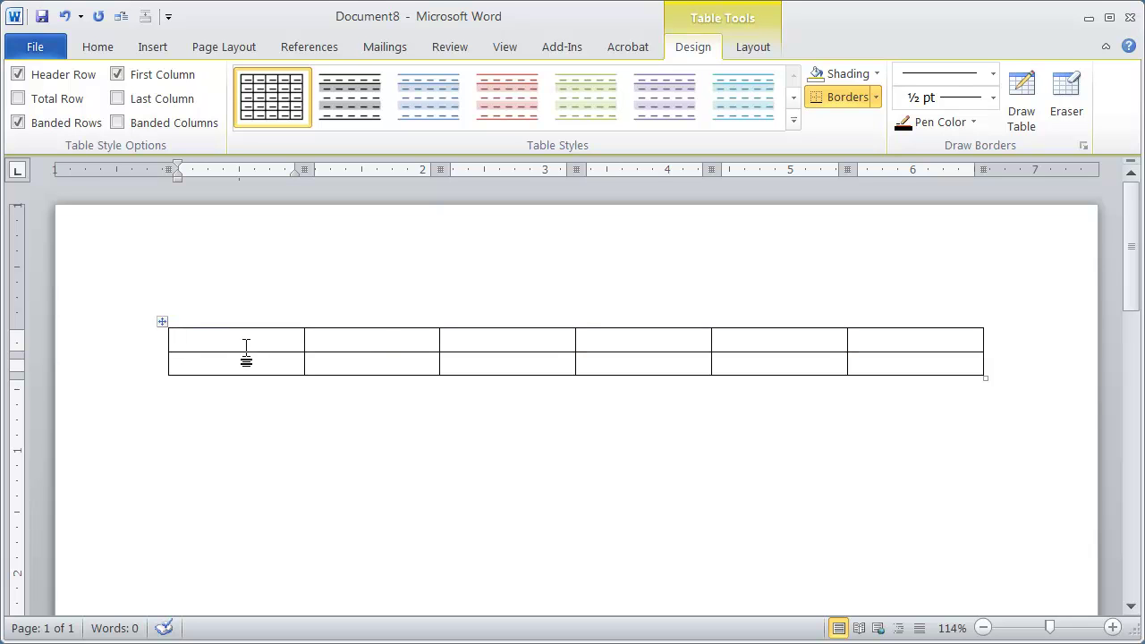
text(First )
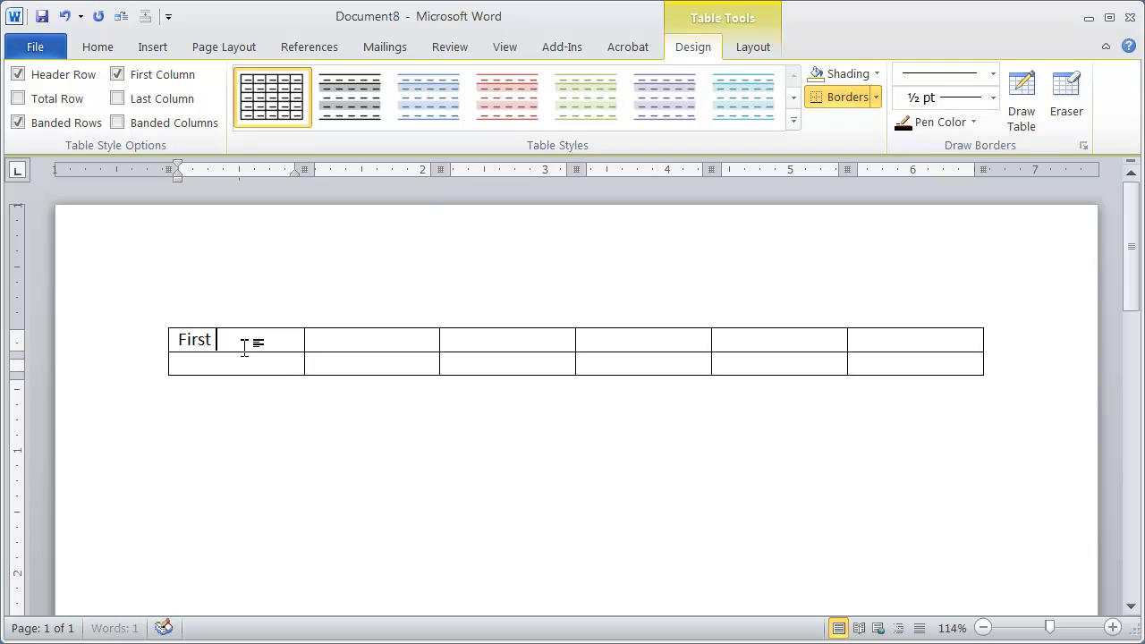
text(Name)
key(Tab)
text(Last )
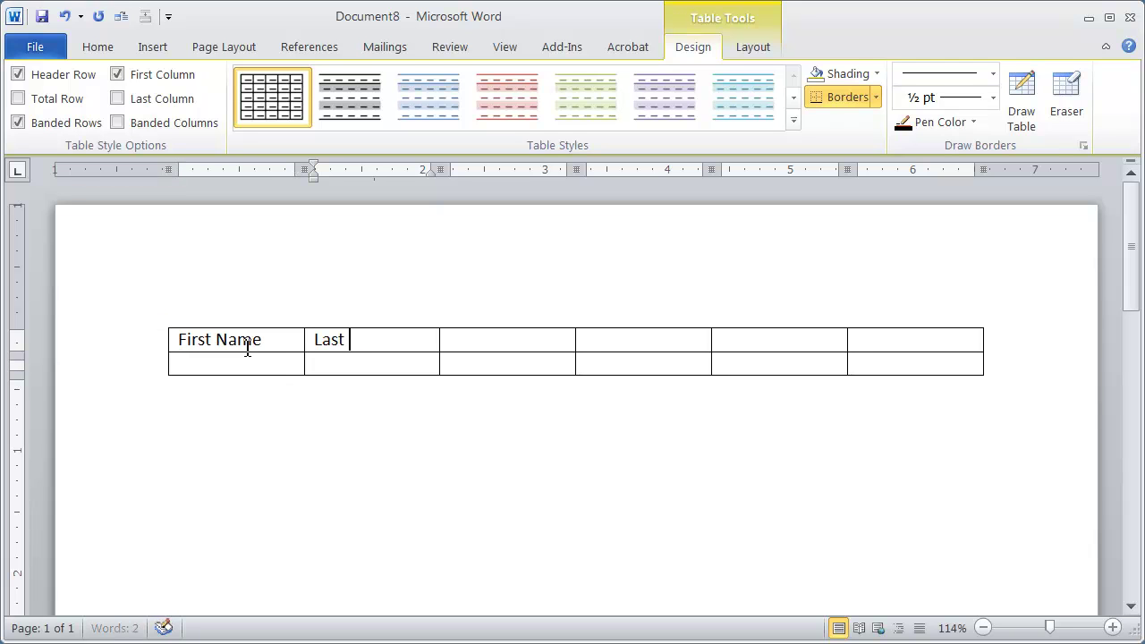
text(Name)
key(Tab)
text(Addres)
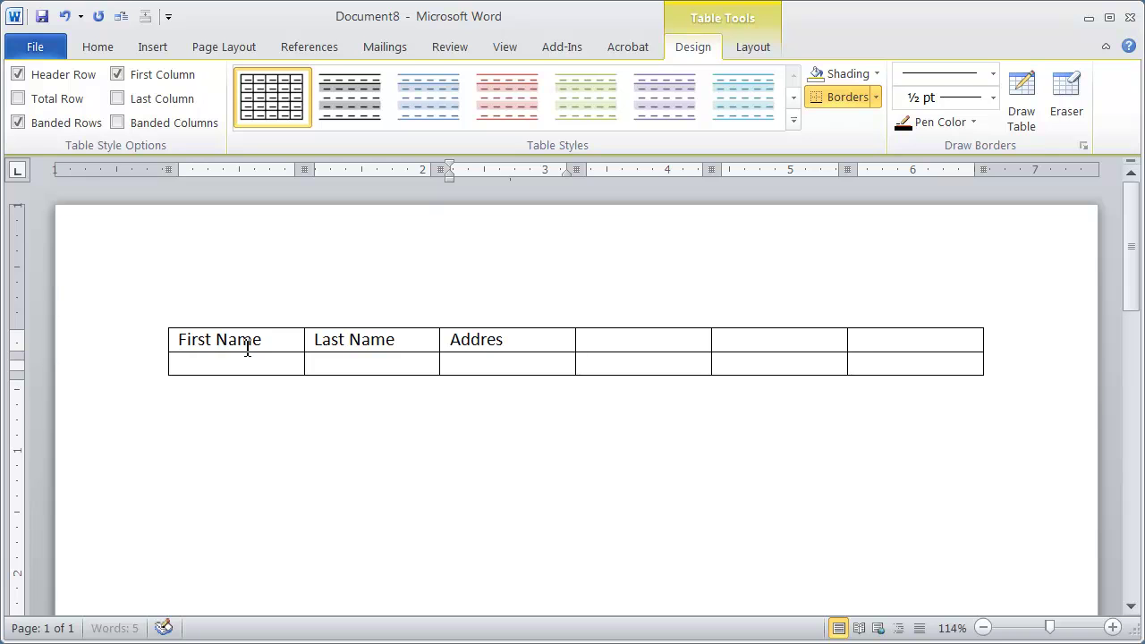
text(s)
key(Tab)
text(City)
key(Tab)
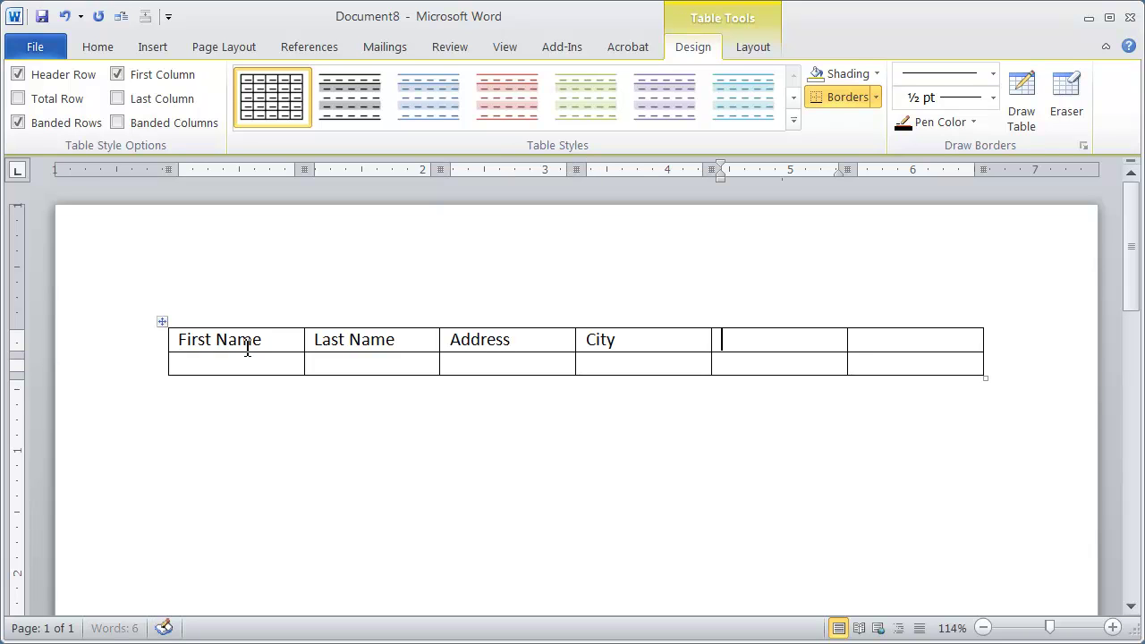
text(State)
key(Tab)
text(Z)
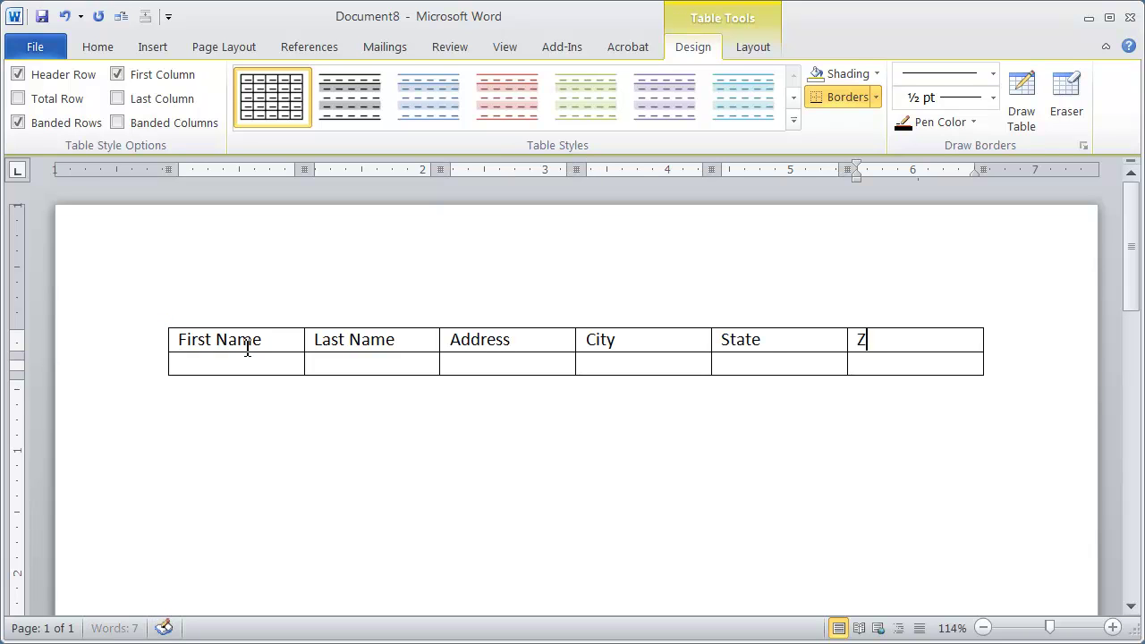
text(ip Code)
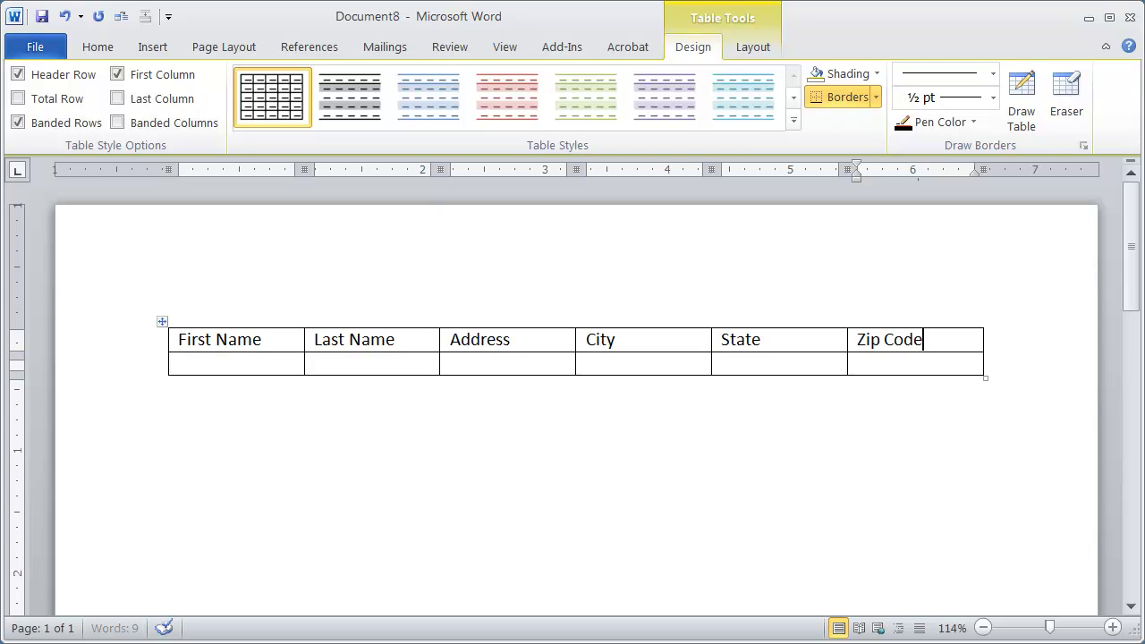
Make the header row bold and place the cursor in row two
click(133, 350)
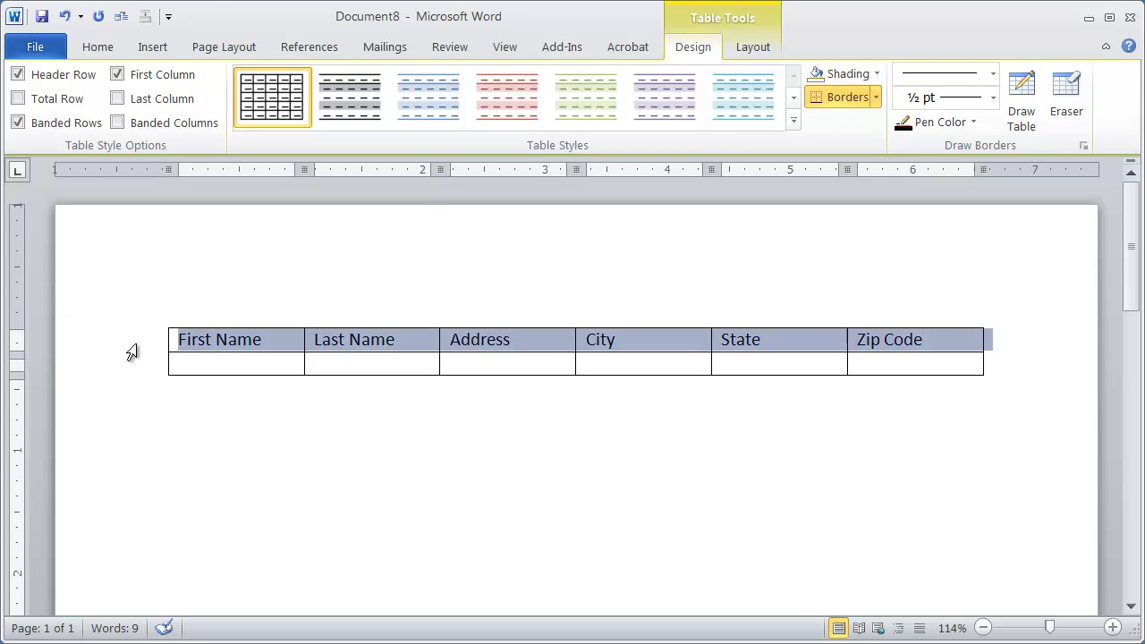
click(95, 50)
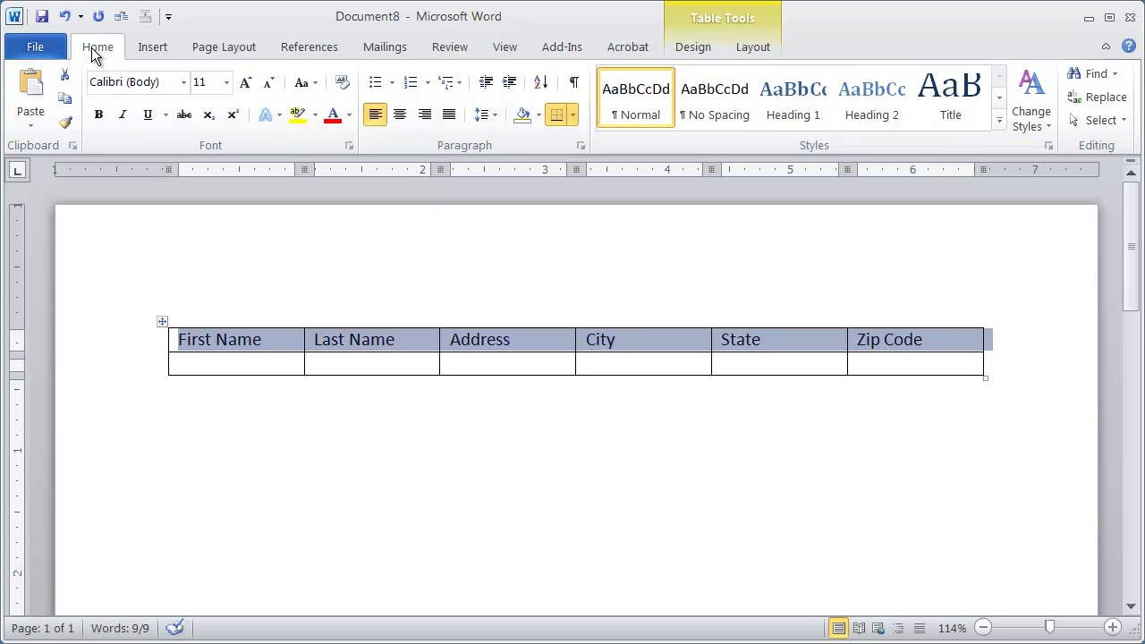
click(97, 115)
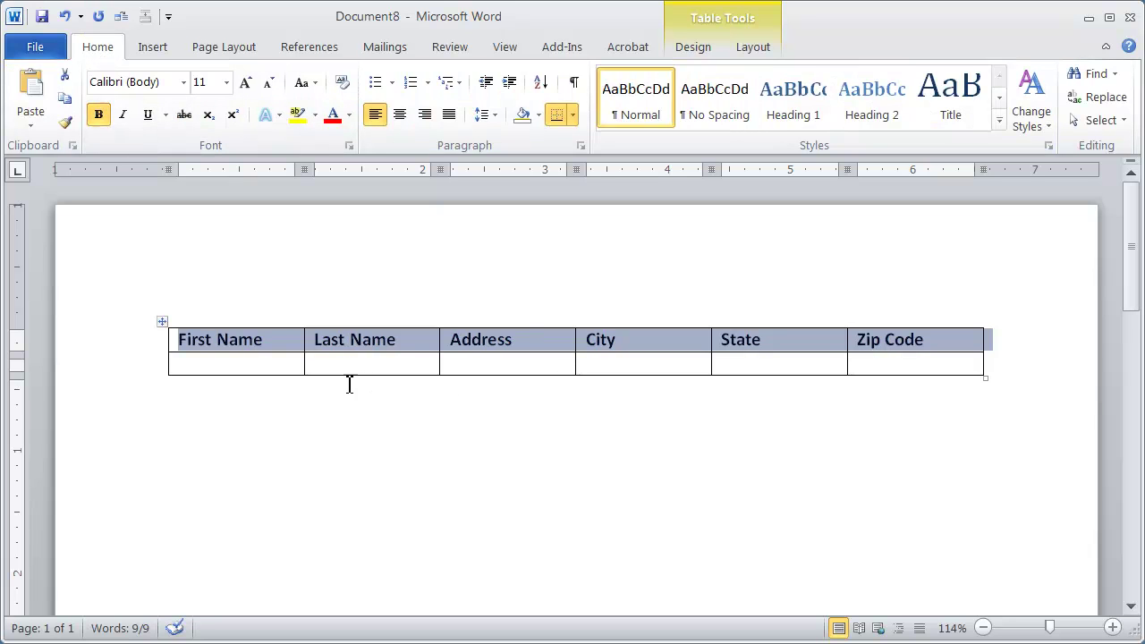
click(231, 368)
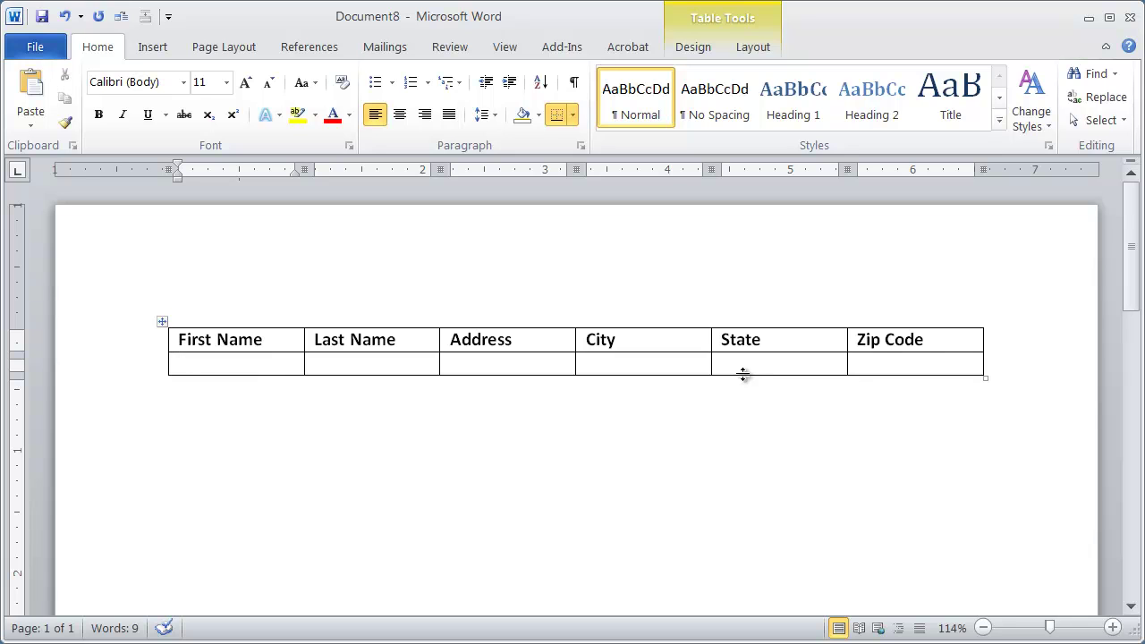
Enter the first contact's first name, last name, street address, city, state and zip, then add a new row
text(John)
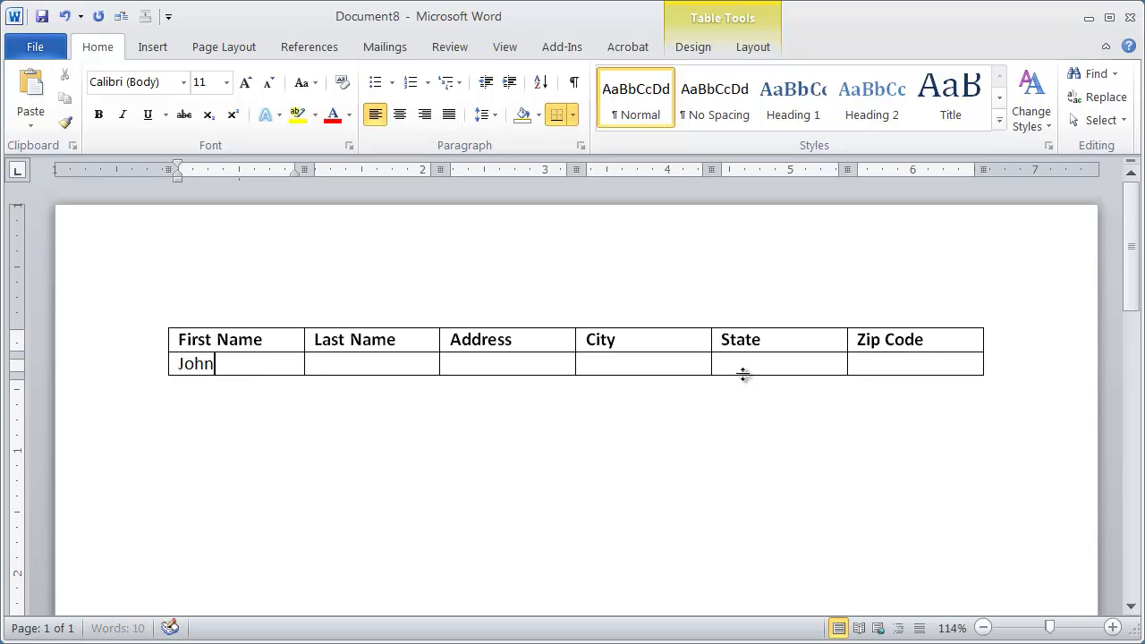
key(Tab)
text(Smith)
key(Tab)
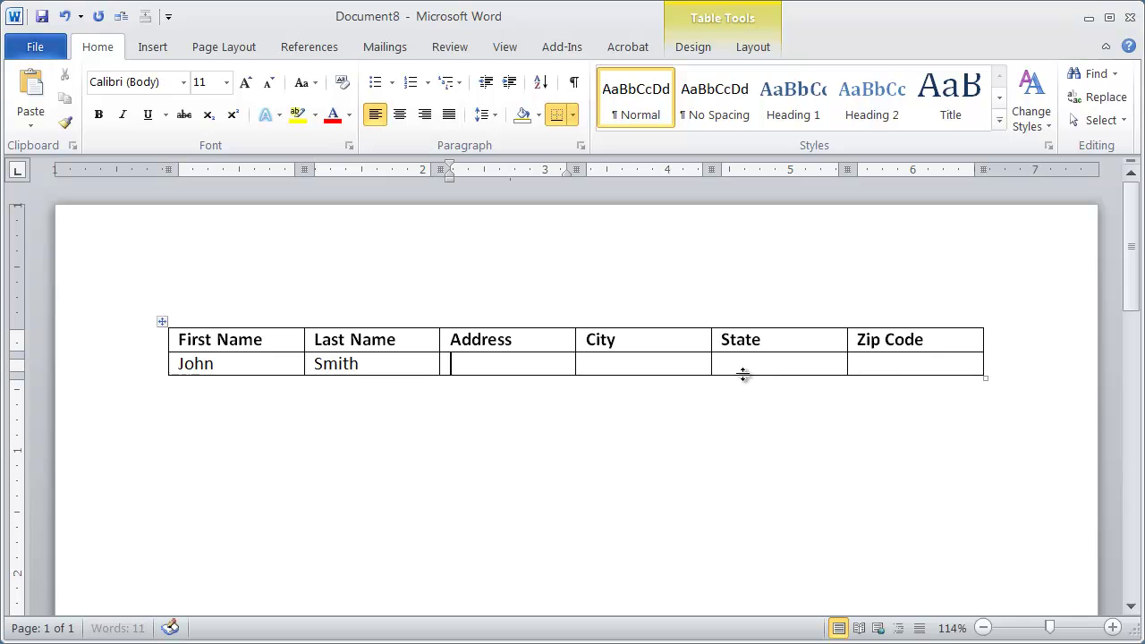
text(1234)
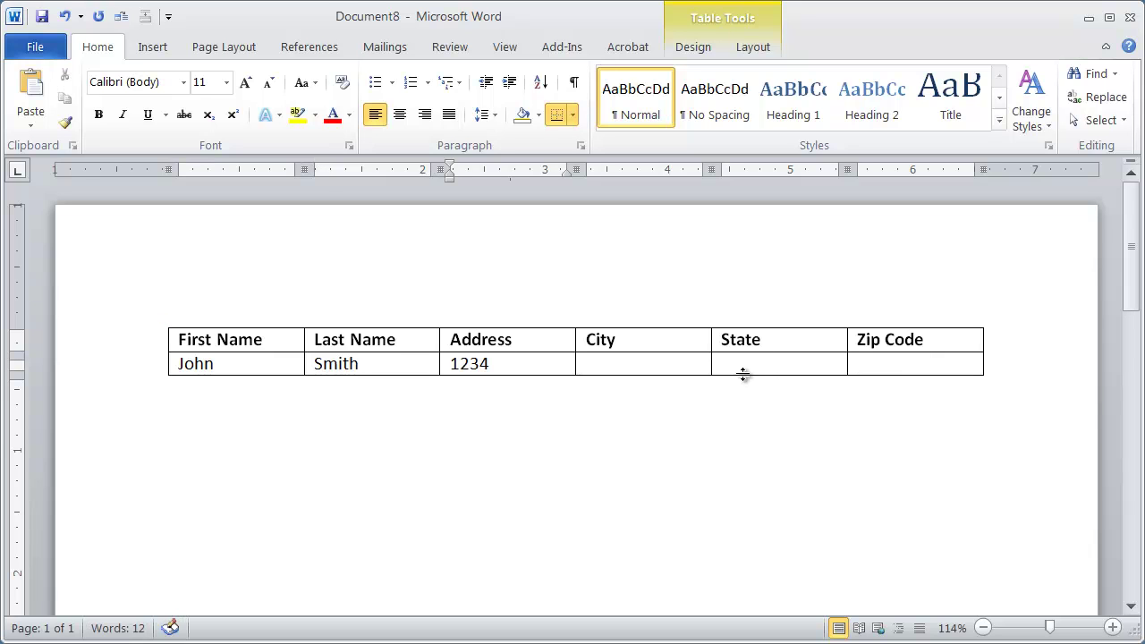
text( Main Street)
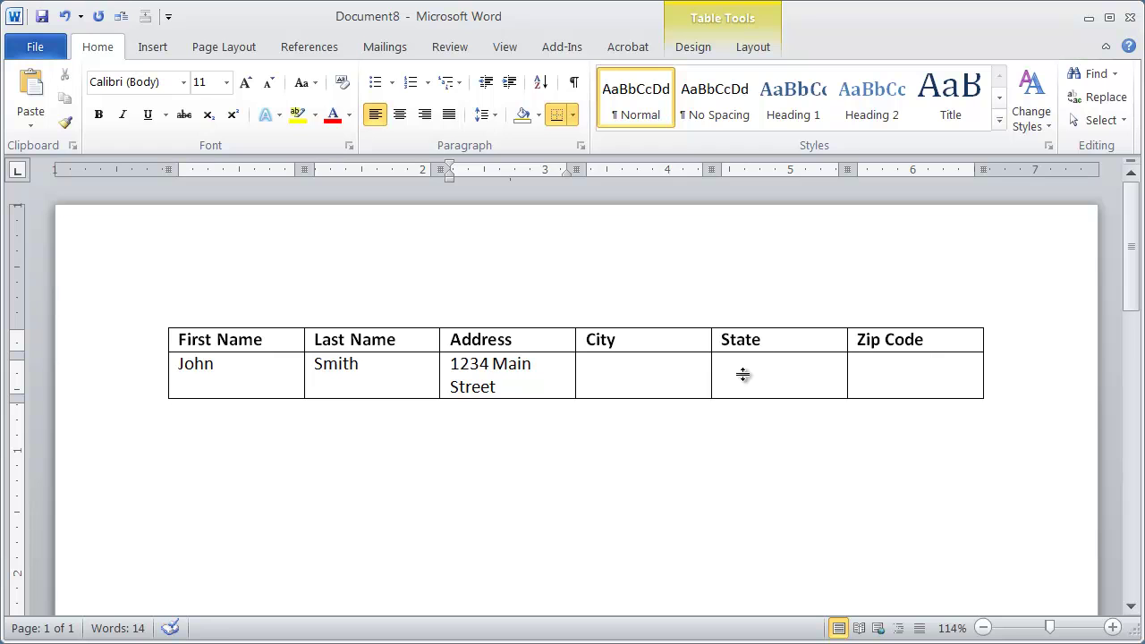
key(Tab)
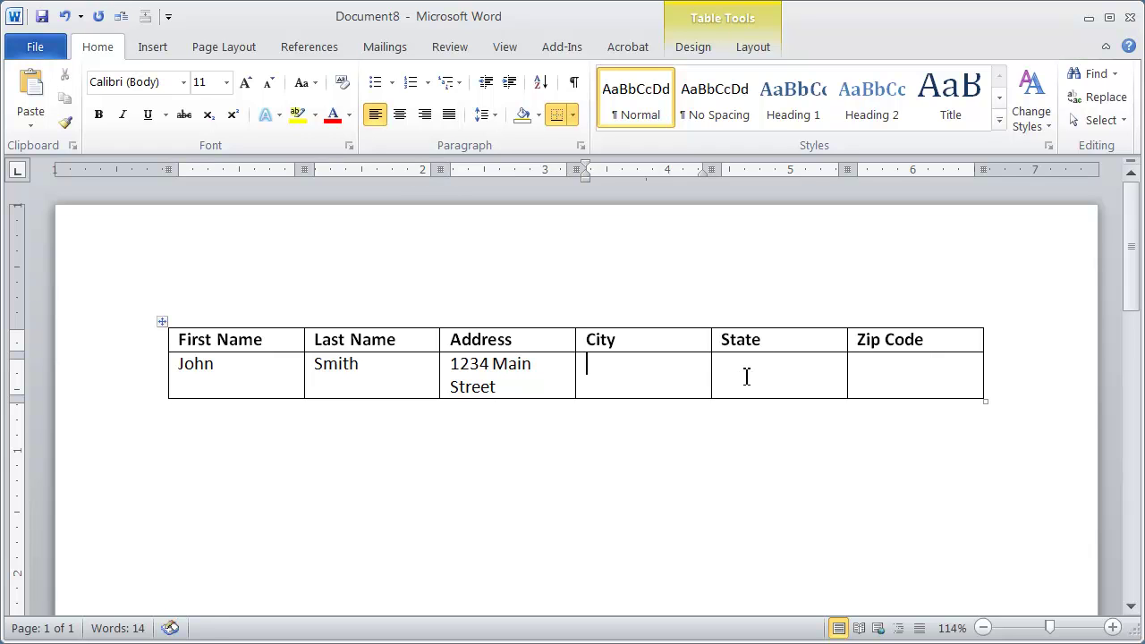
text(Fullerton)
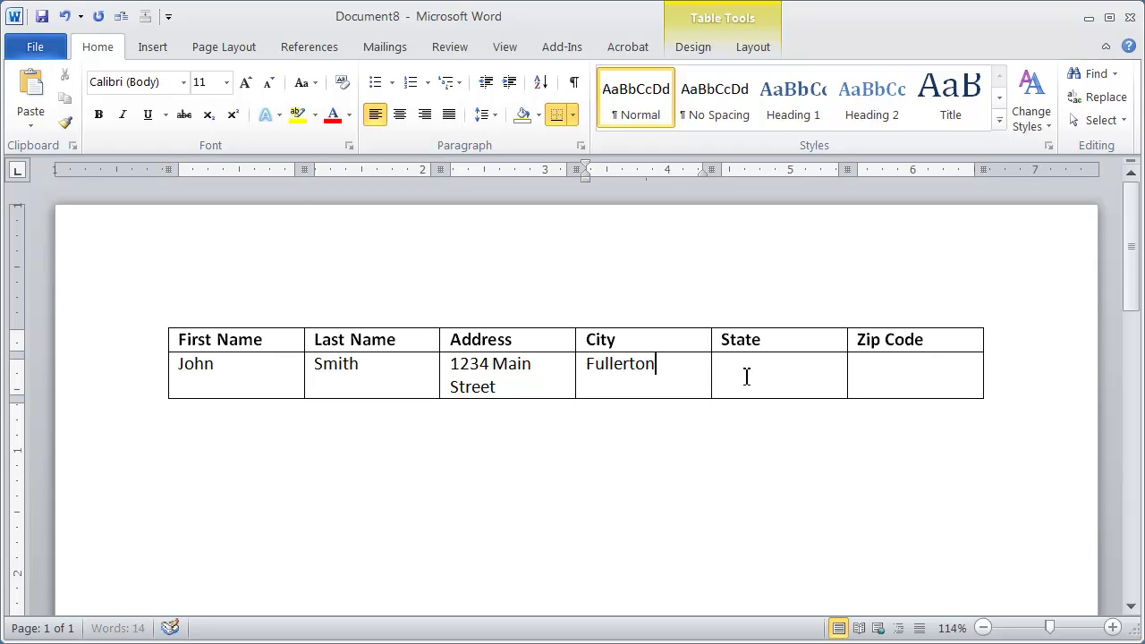
key(Tab)
text(CA)
key(Tab)
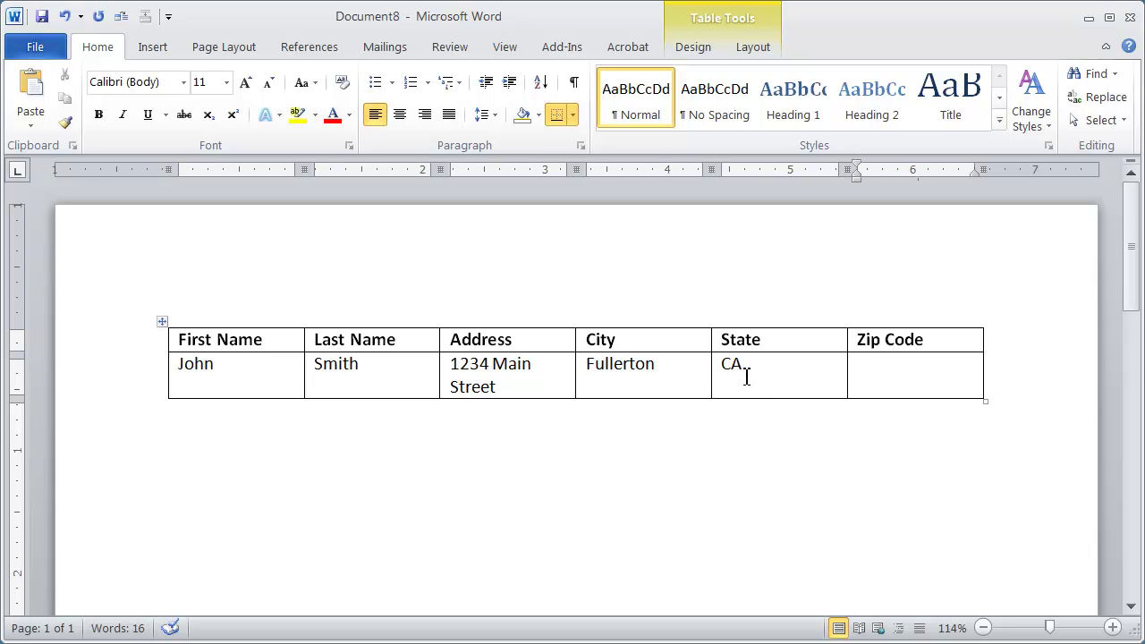
text(92831)
key(Tab)
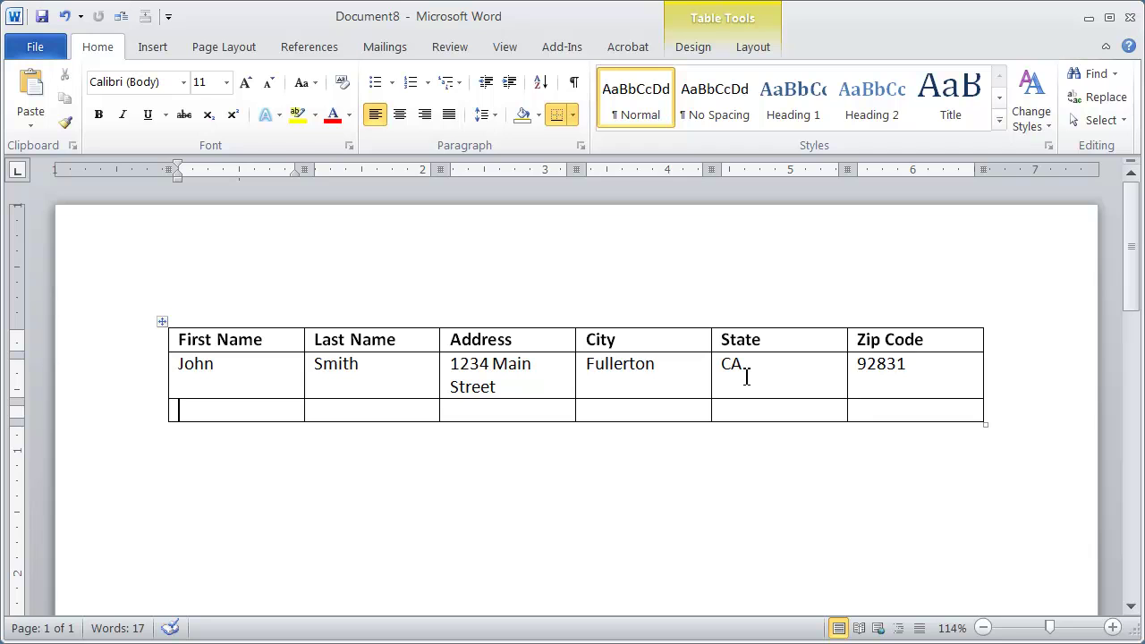
Enter the second contact's first name, last name, street address and city, fixing the city's capitalization
text(Mary)
key(Tab)
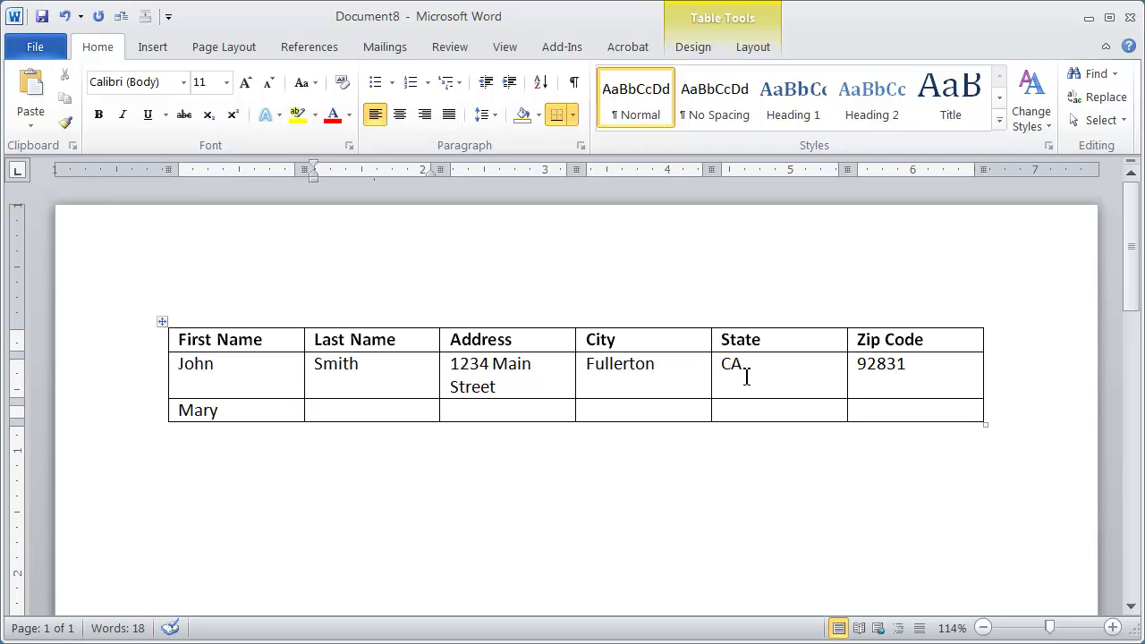
text(Jones)
key(Tab)
text(1239)
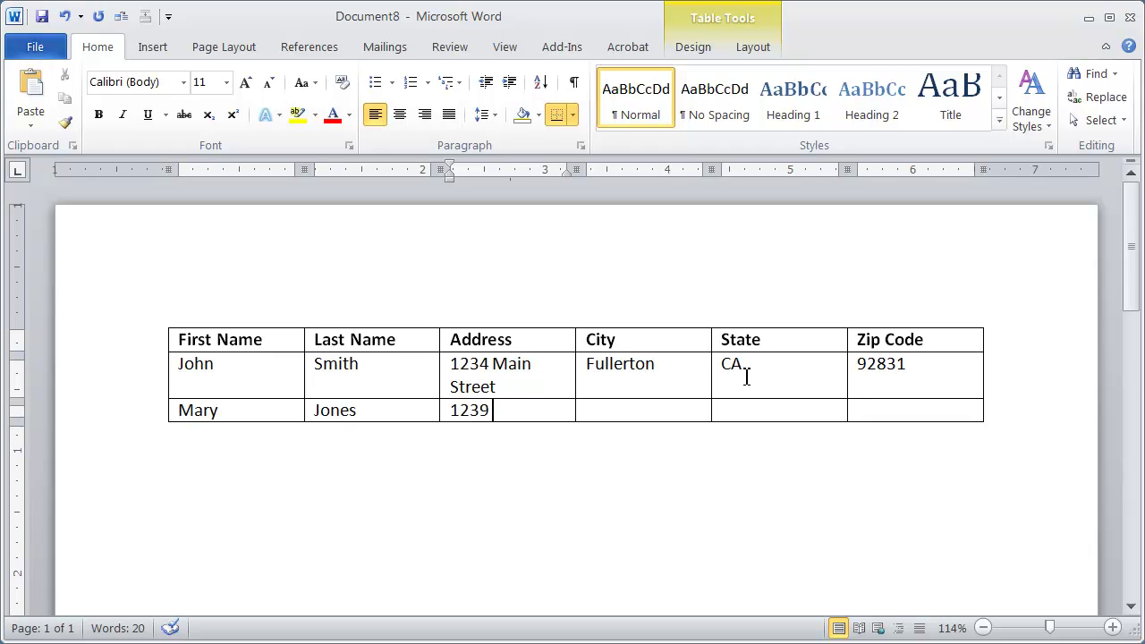
text( First Avenue)
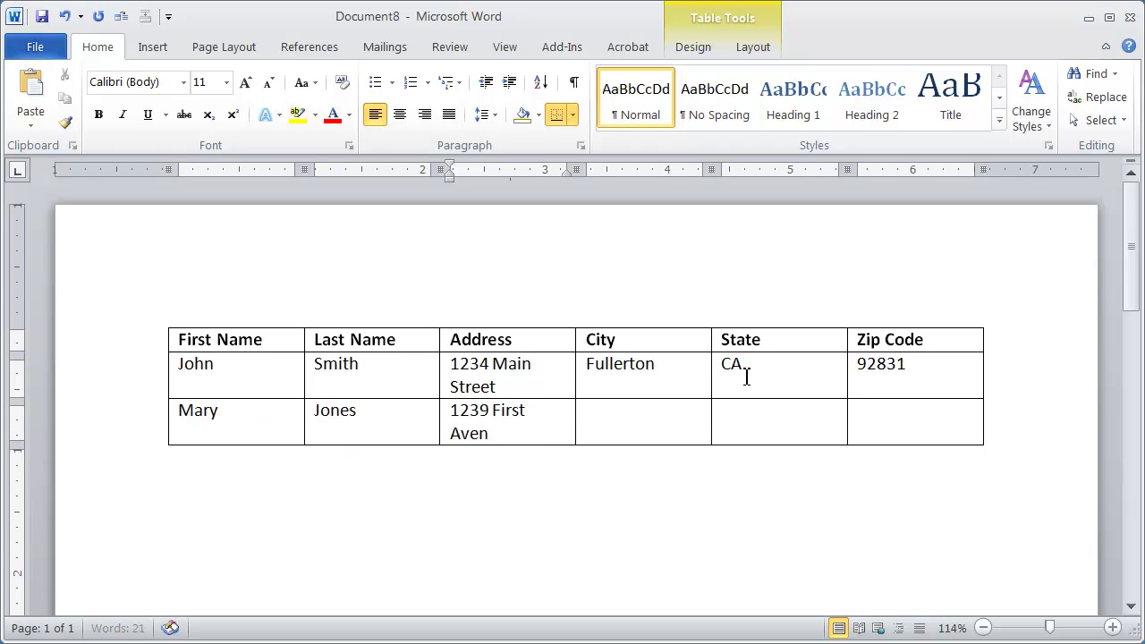
key(Tab)
text(La hab)
key(BackSpace)
key(BackSpace)
key(BackSpace)
text(H)
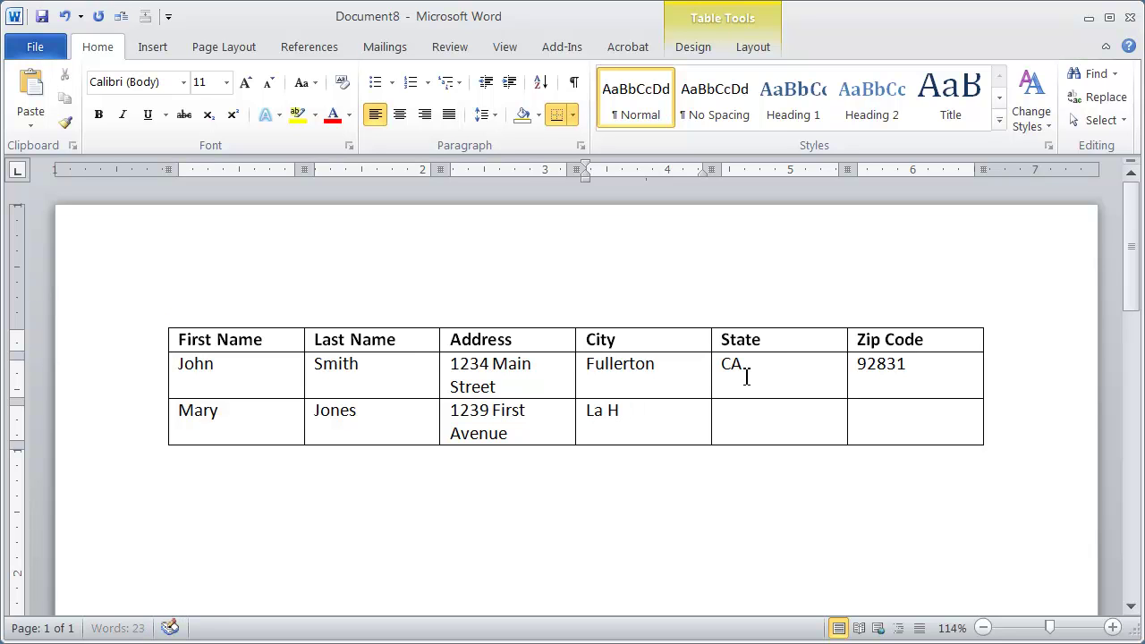
text(abra)
Fill in the second record's state and zip, then undo the extra row that was added
key(Tab)
text(CA)
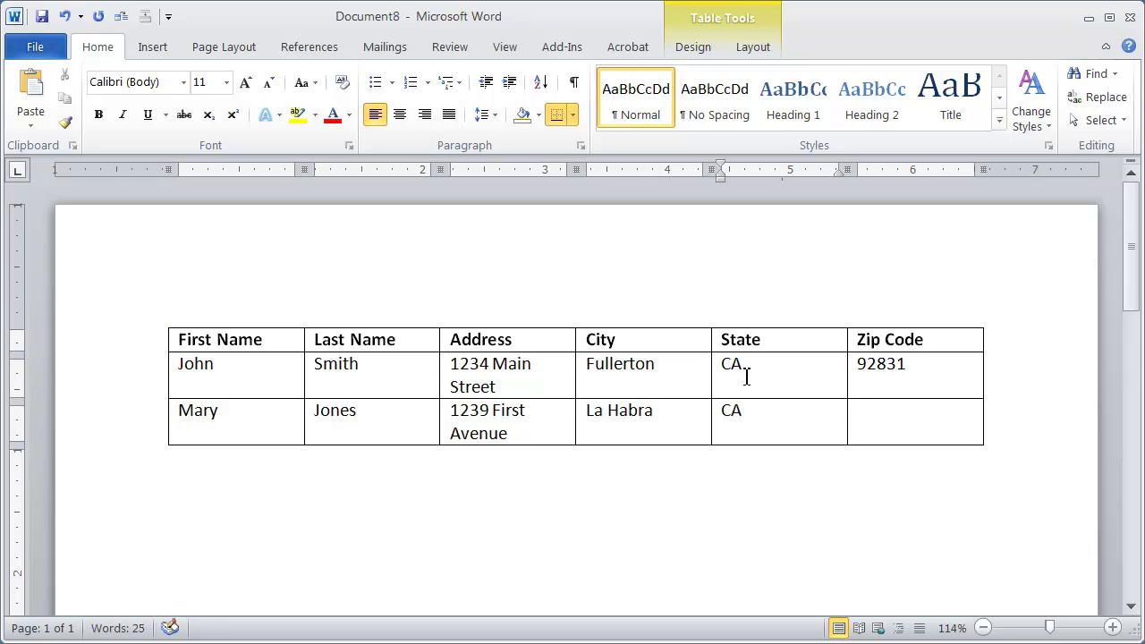
key(Tab)
text(90631)
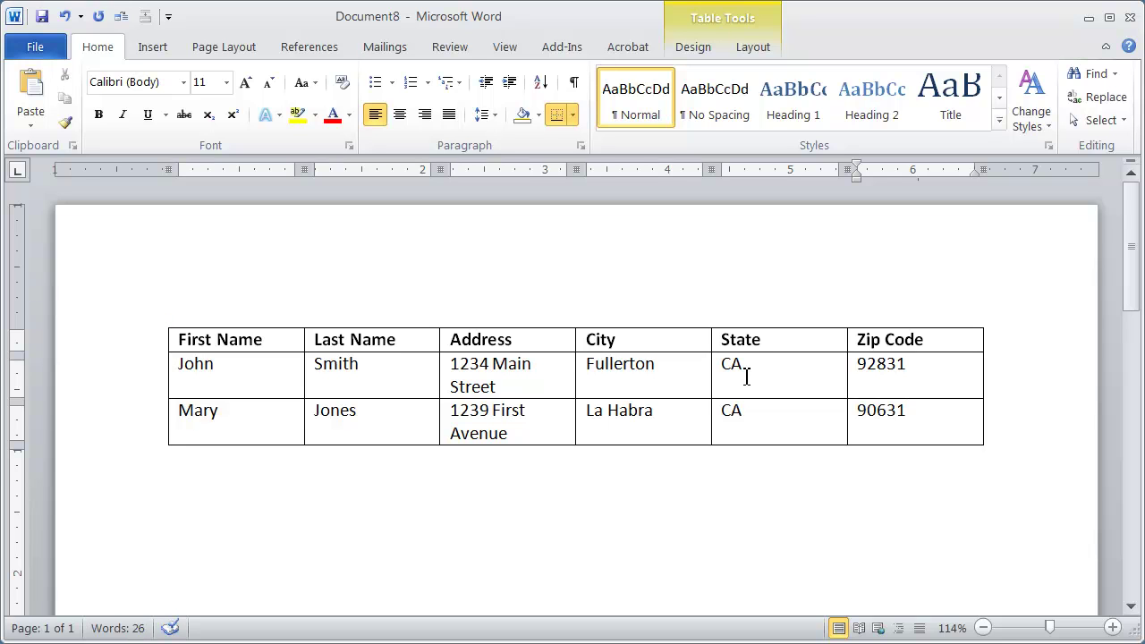
key(Tab)
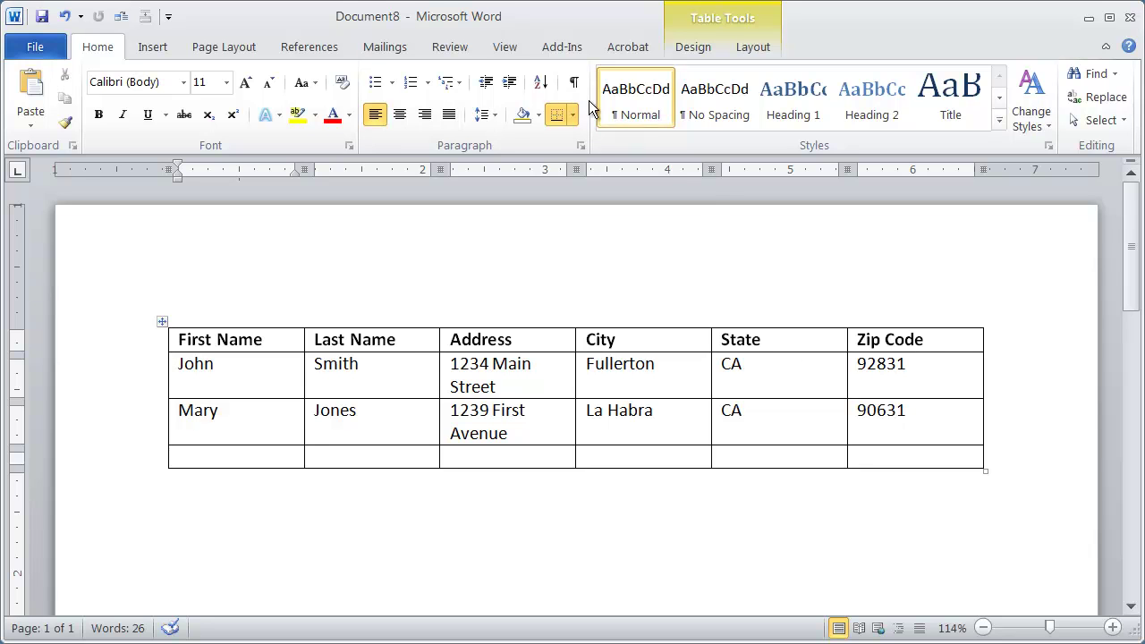
click(64, 18)
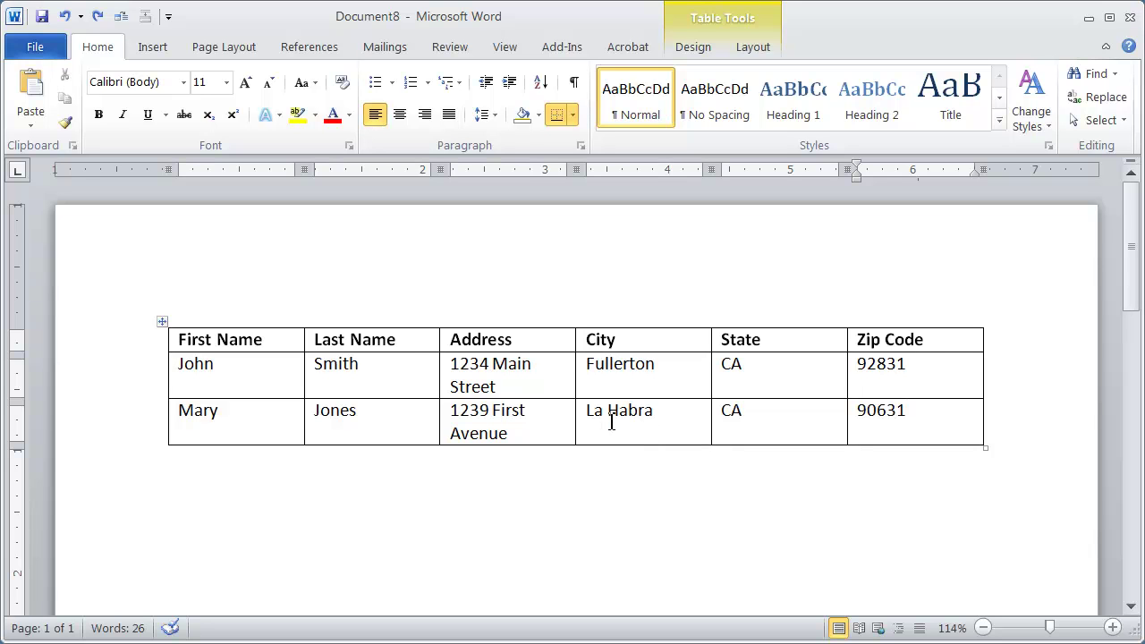
Switch to Excel Address List.xls and select its data range A1:F18 and header row A1:F1
key(alt+Tab)
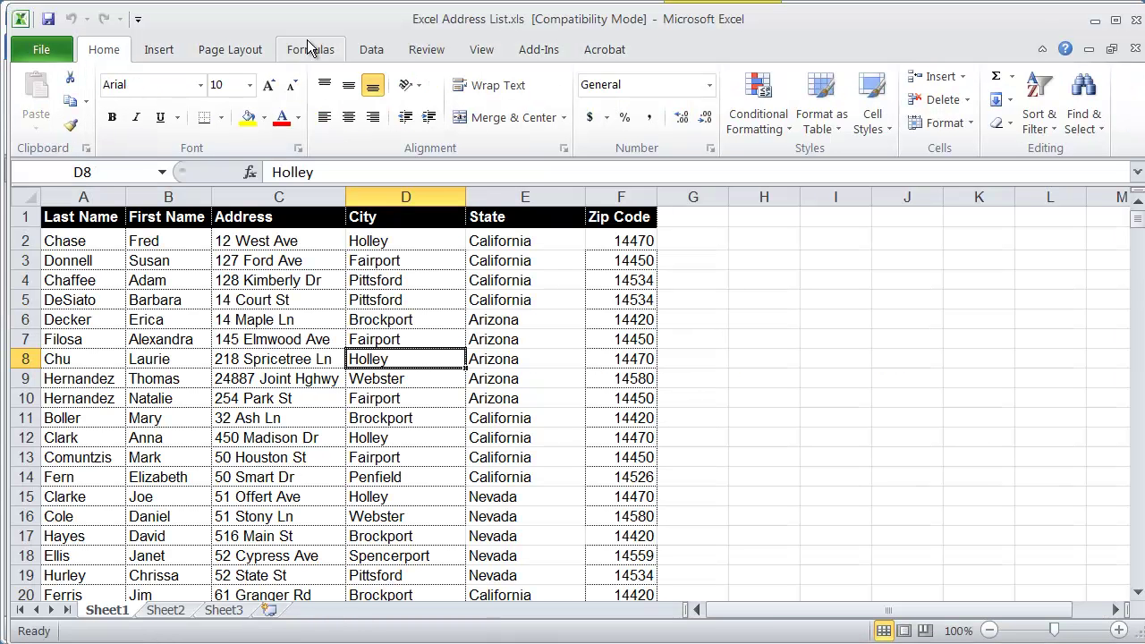
click(292, 343)
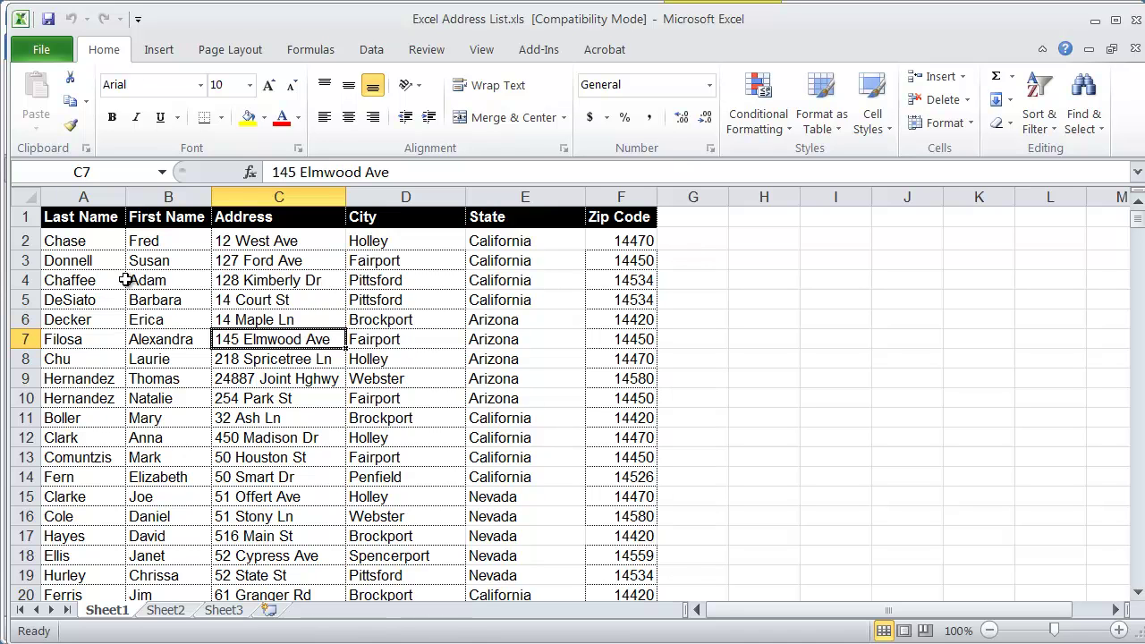
drag(71, 217, 641, 557)
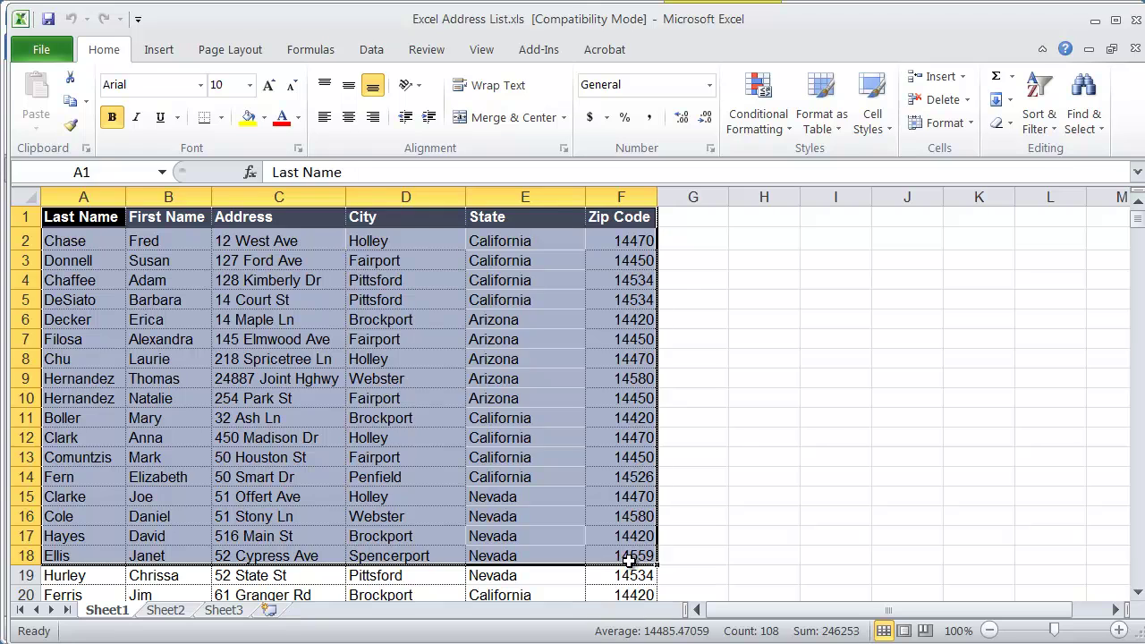
click(628, 555)
drag(59, 216, 614, 216)
click(614, 216)
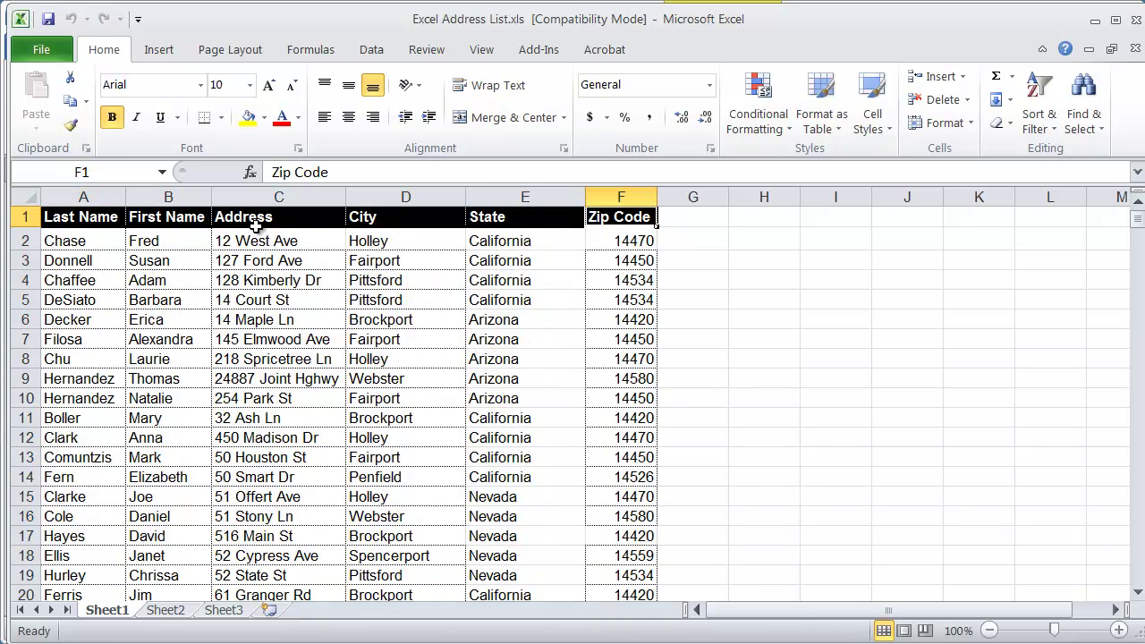